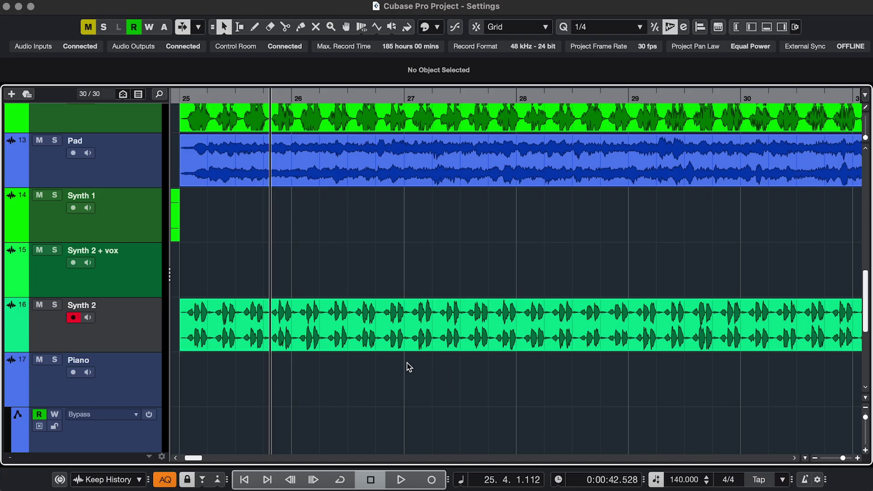
Select bars 27–28 on the Synth 2 track with the Range tool.
right_click(407, 366)
left_click(417, 364)
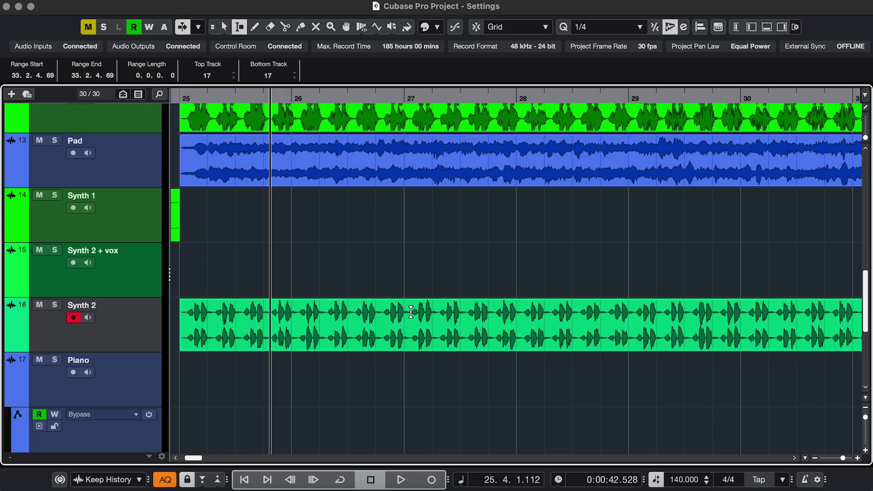
left_click_drag(411, 312, 531, 312)
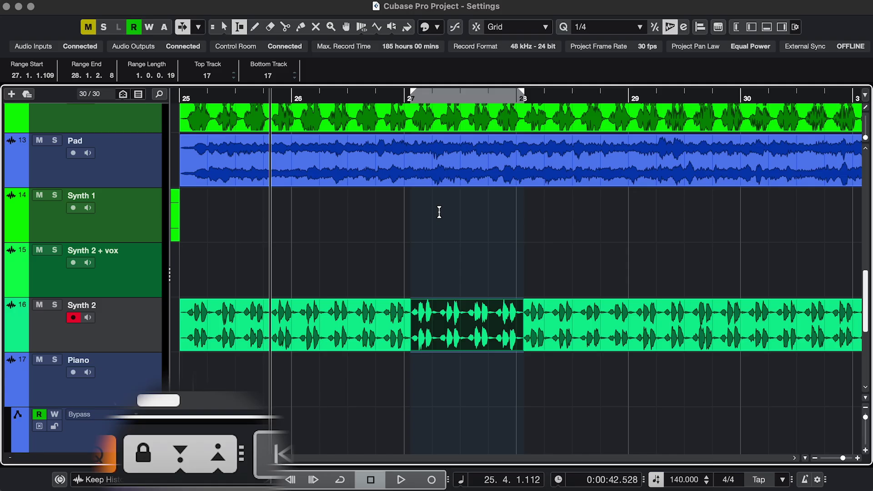
Punch-record a take over bars 27–28, then turn on the cycle for that range.
key("space")
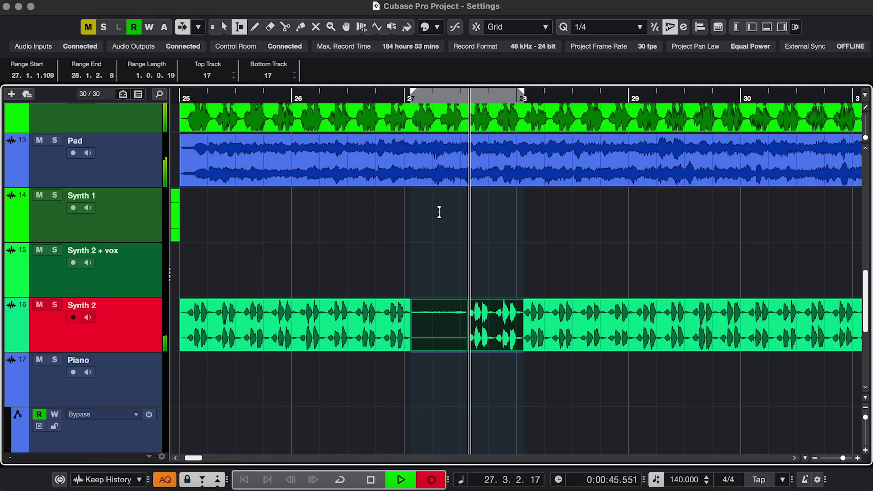
key("space")
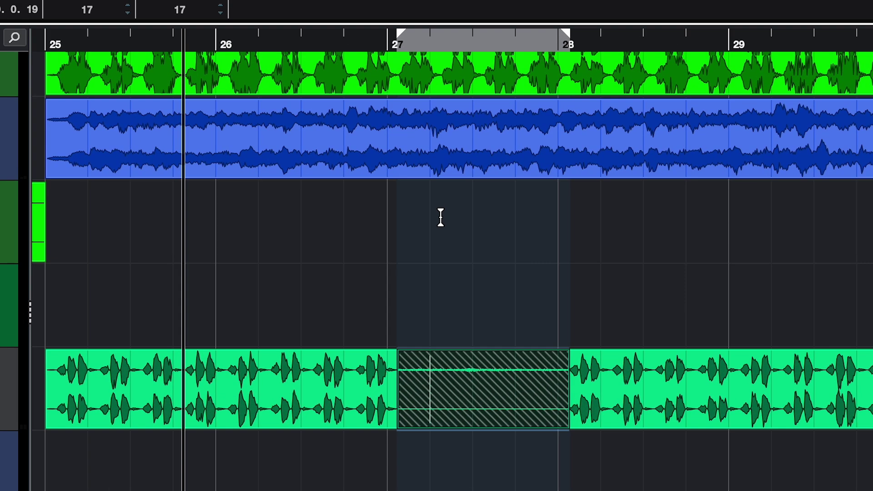
left_click(442, 39)
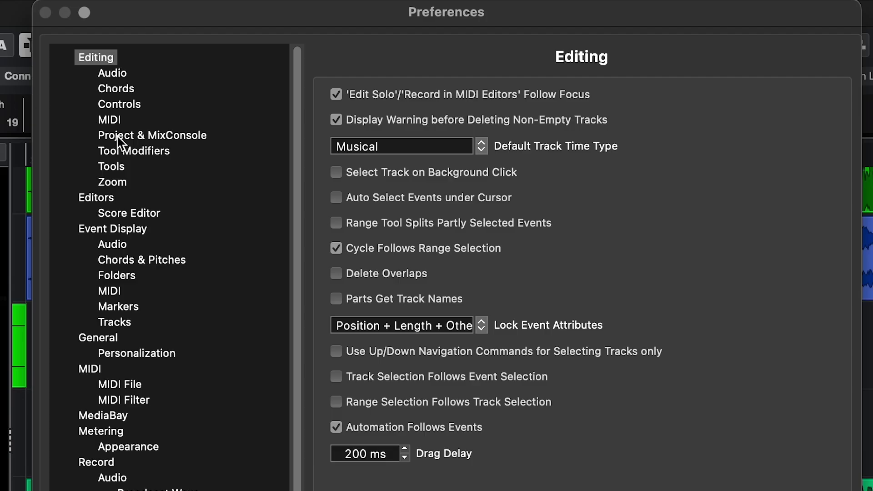
Tick Enable Record on Selected Audio Track and Enable Record on Selected MIDI Track.
left_click(119, 136)
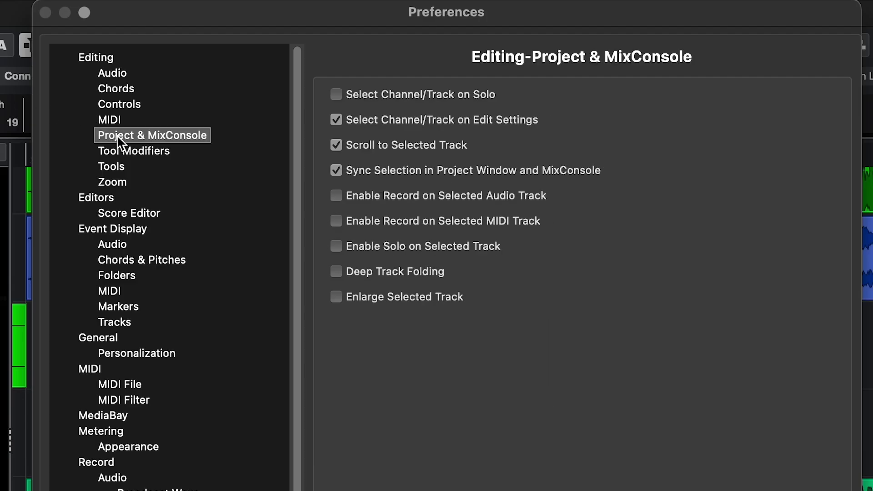
left_click(336, 196)
left_click(336, 221)
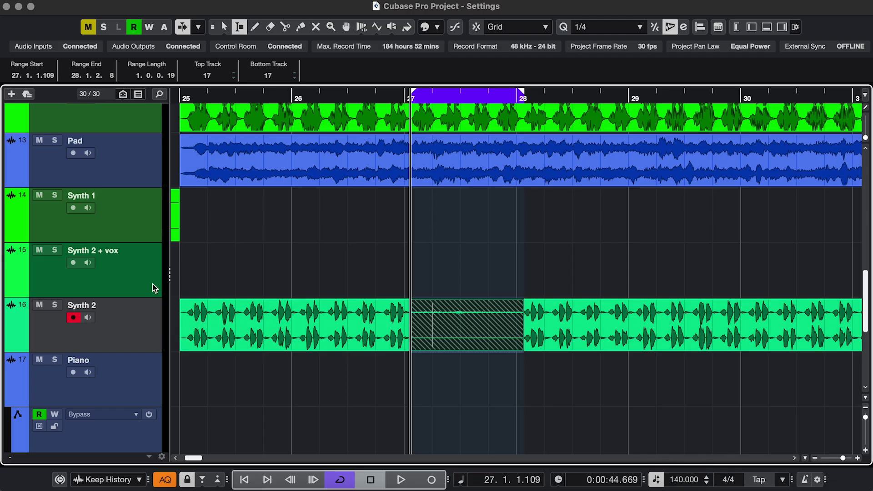
Select Synth 2 + vox, Synth 2 and Retrologue 01 to show record-arm following the selection.
left_click(140, 286)
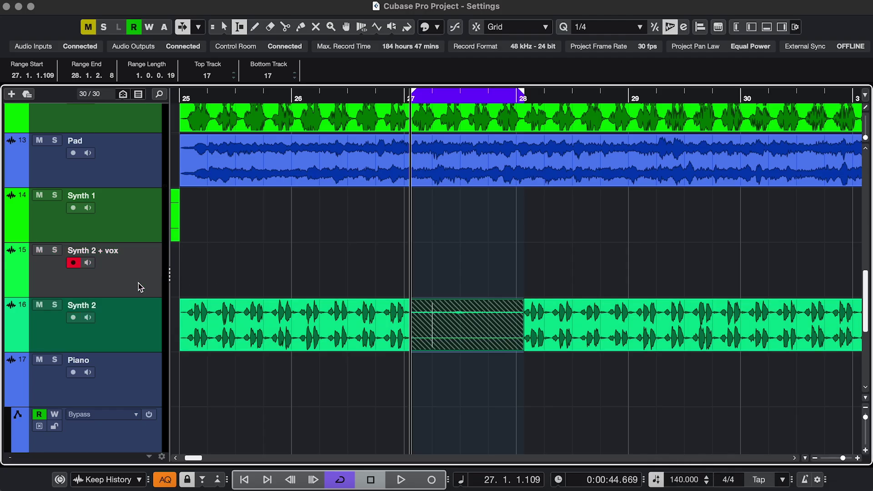
left_click(140, 224)
left_click(138, 177)
left_click(120, 325)
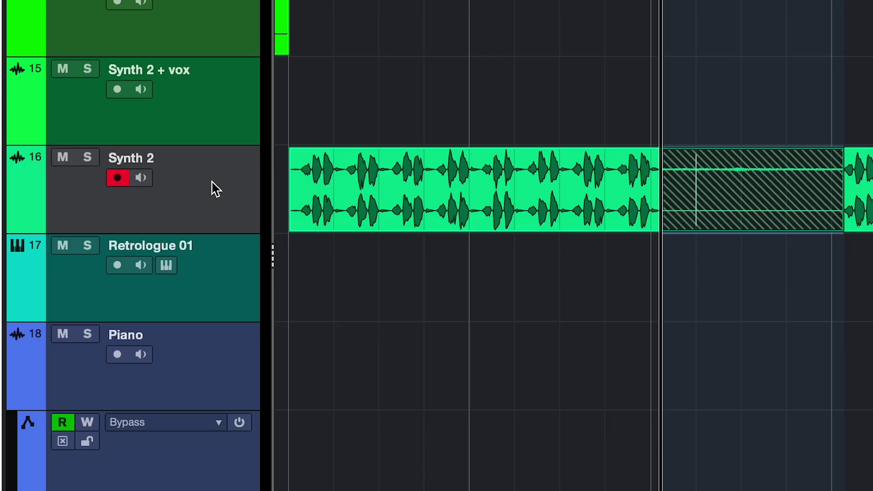
left_click(217, 304)
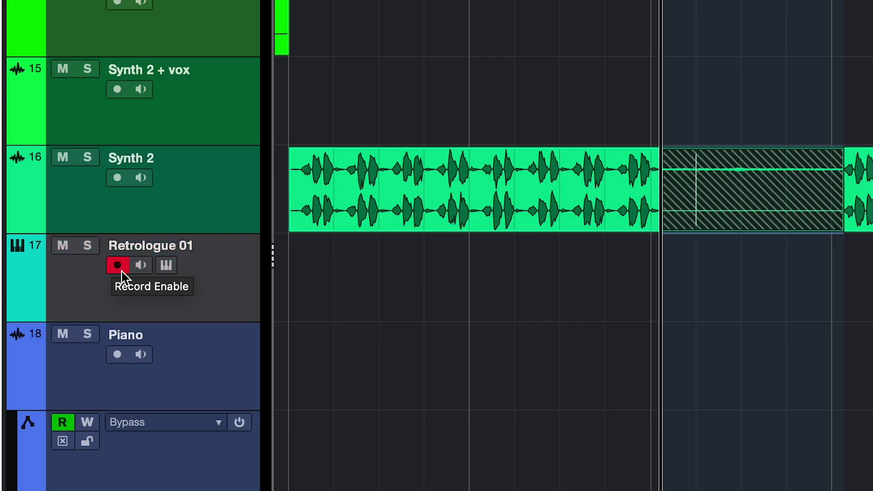
left_click(142, 268)
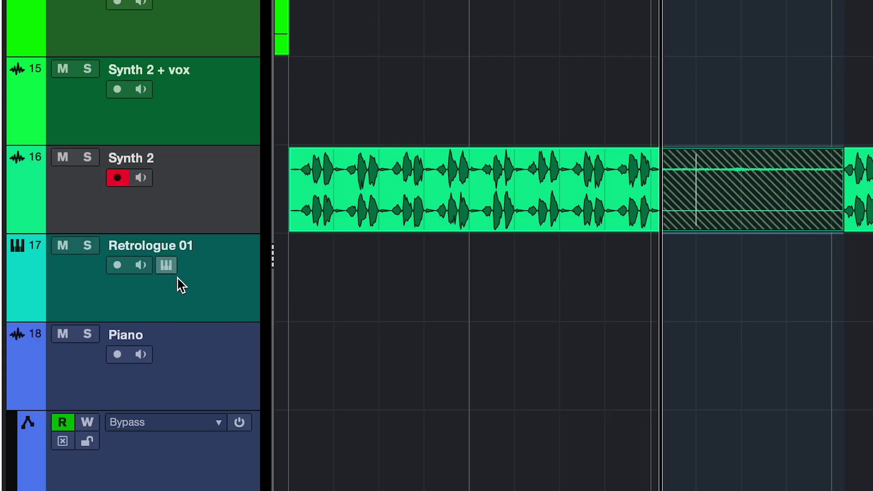
left_click(182, 289)
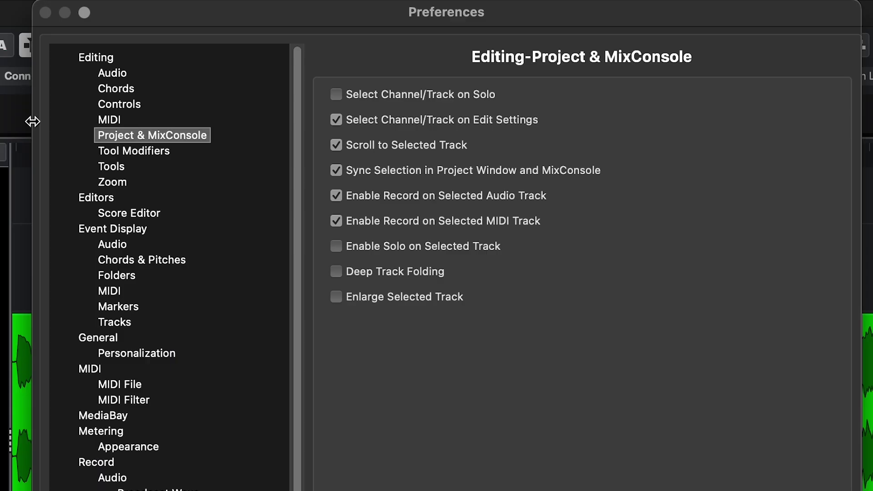
On the Event Display Audio page, set Show Fades to Always.
left_click(125, 246)
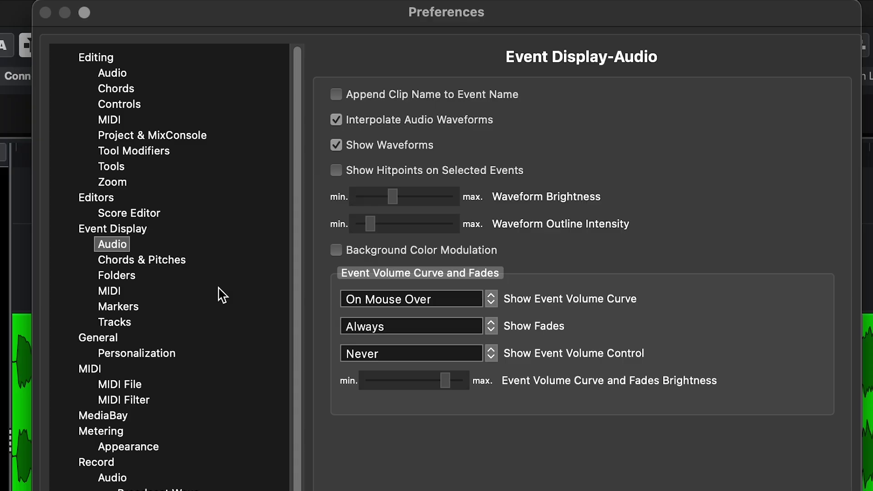
left_click(402, 330)
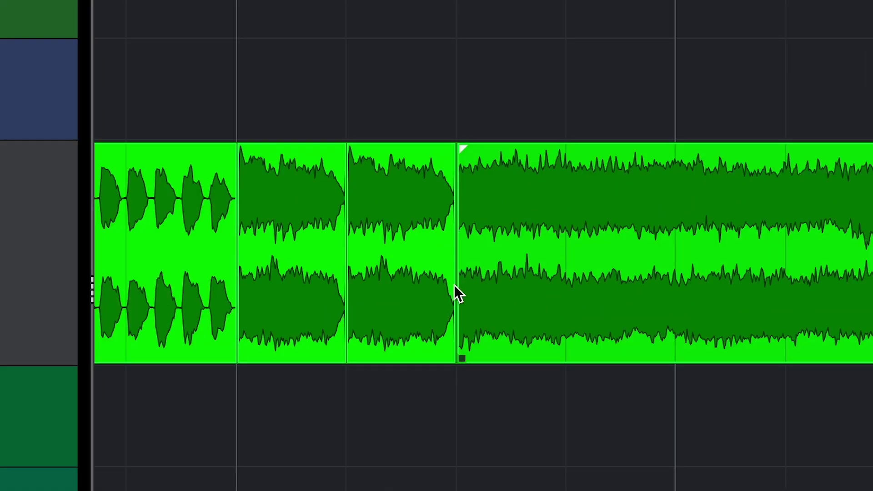
mouse_move(420, 276)
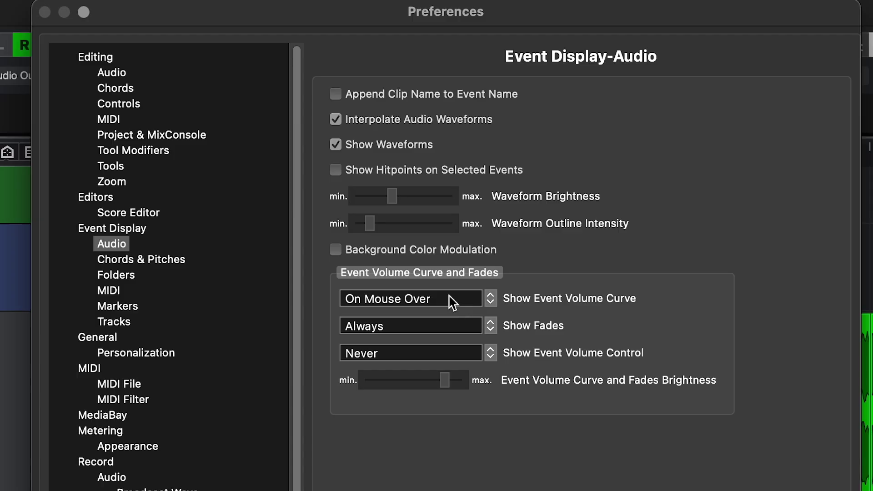
left_click(451, 301)
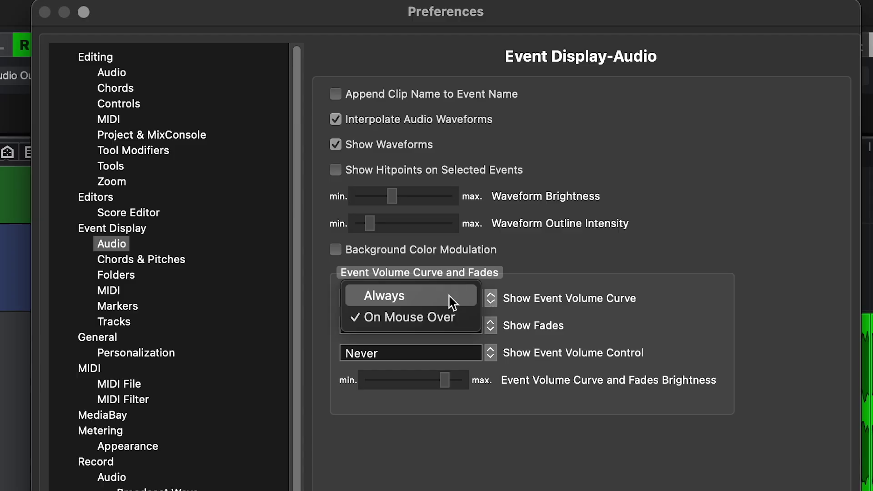
left_click(403, 298)
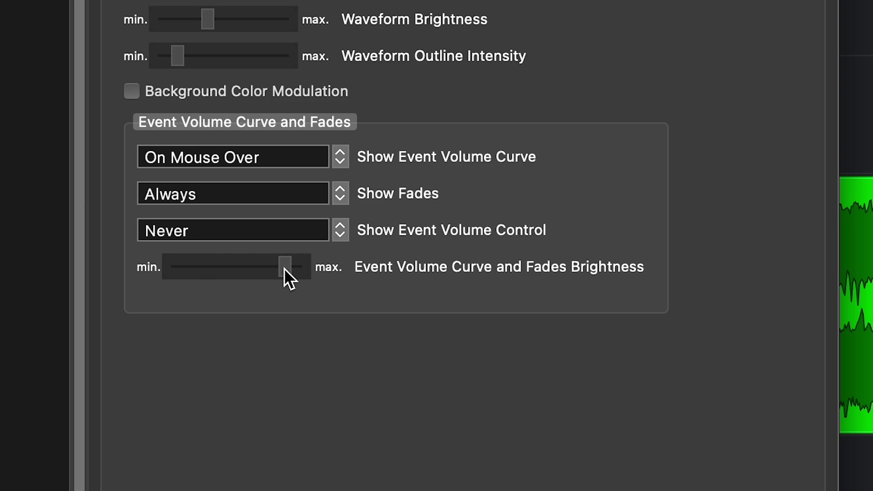
Try Fades Brightness at minimum, middle and near maximum, applying each setting.
left_click_drag(284, 269, 172, 267)
left_click(338, 474)
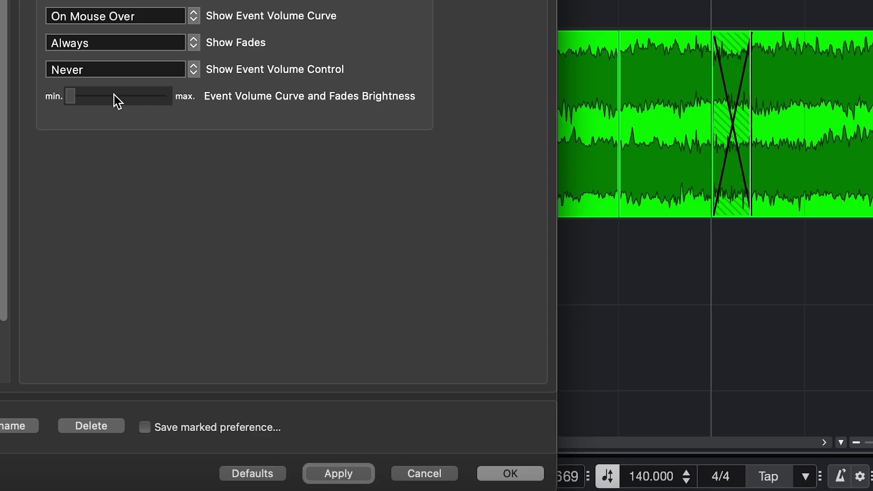
left_click(114, 97)
left_click(337, 473)
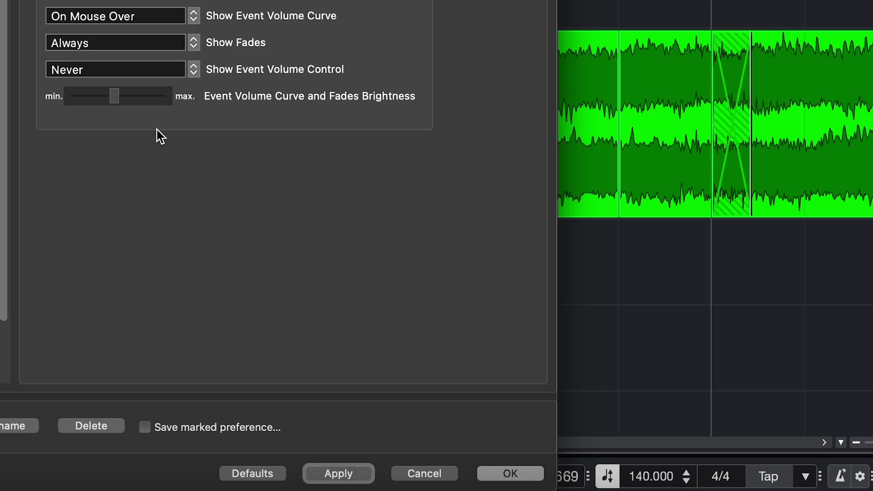
left_click(158, 96)
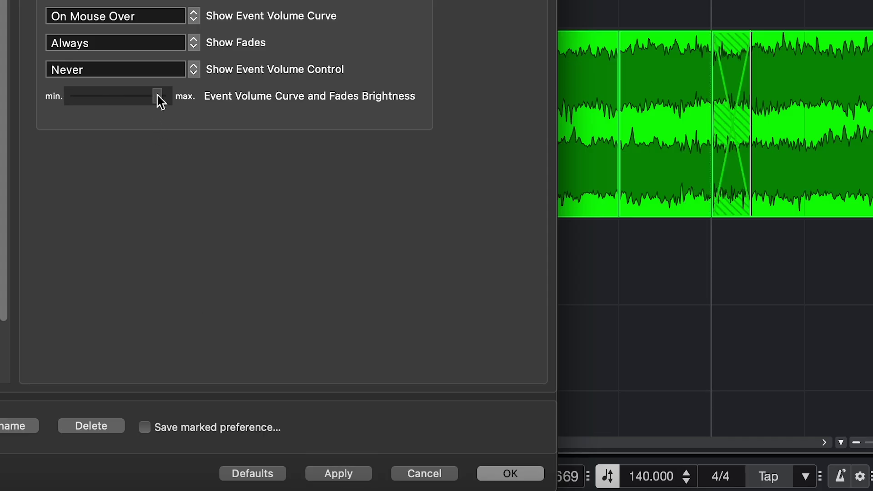
left_click(346, 473)
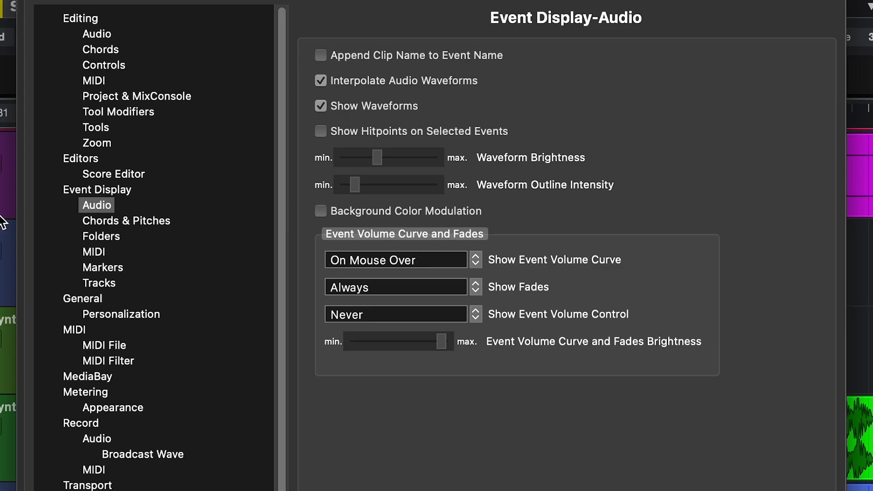
Tick Deactivate Punch In on Stop and punch-record a take on Bass synth 2.
left_click(78, 424)
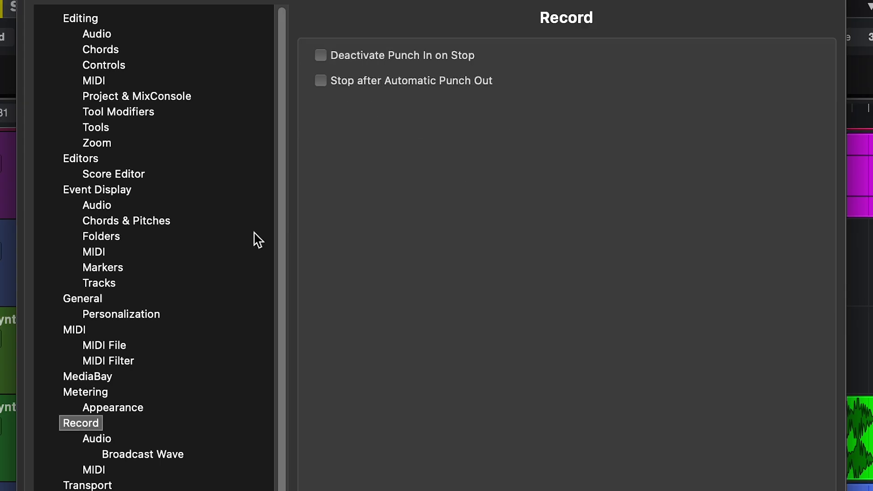
left_click(322, 56)
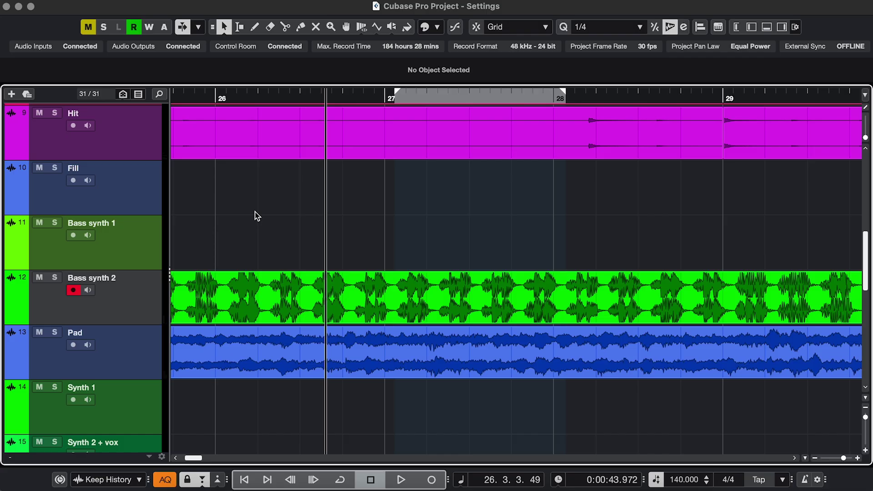
key("space")
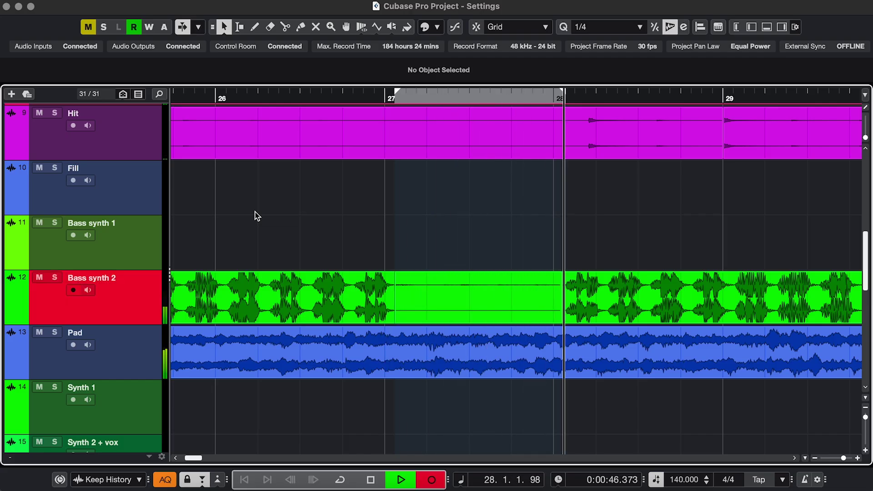
key("space")
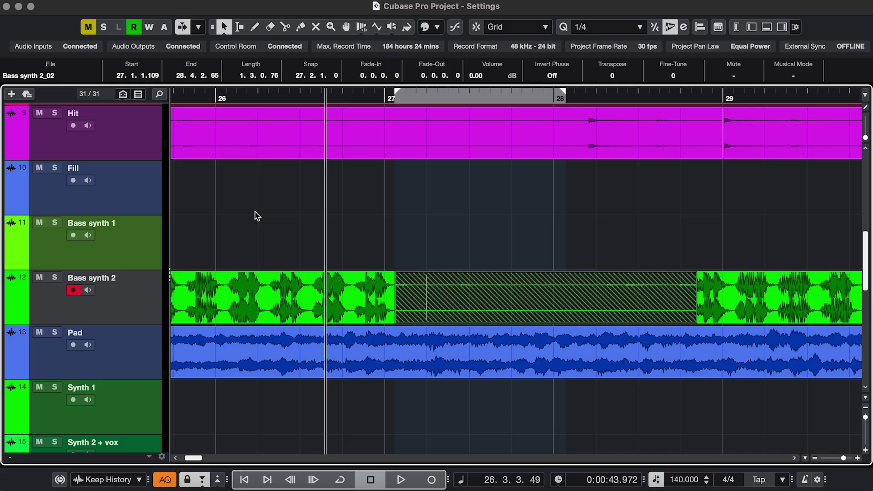
Record further punched takes on Bass synth 2 and play back through the punch range.
key("space")
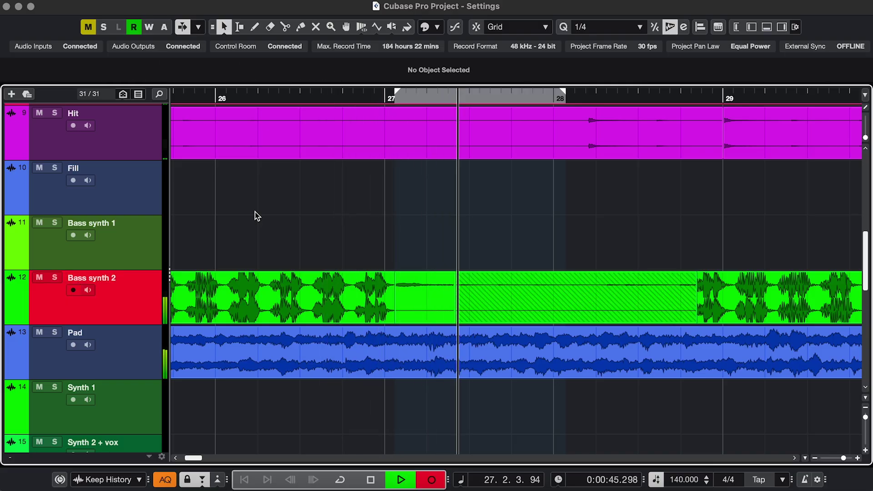
key("space")
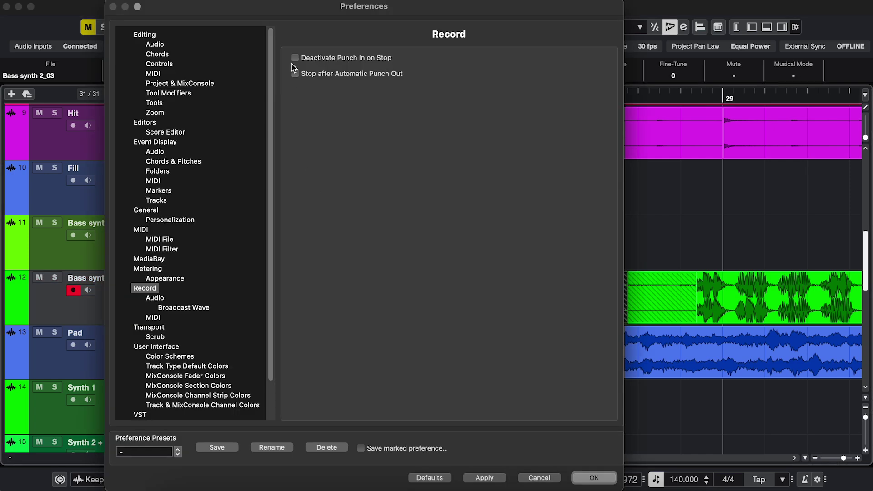
left_click(294, 59)
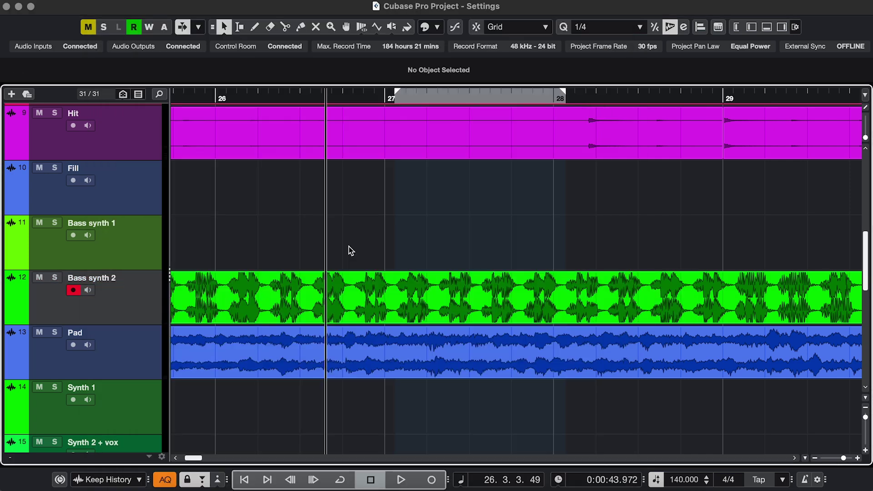
key("space")
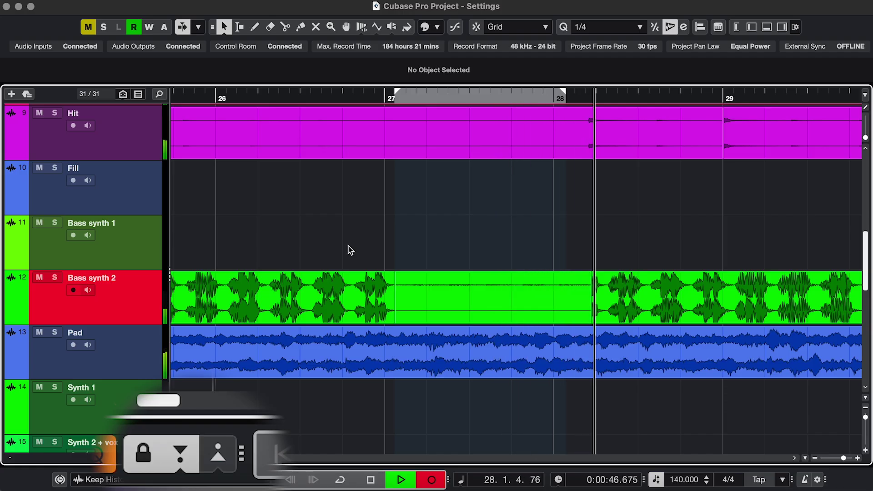
key("space")
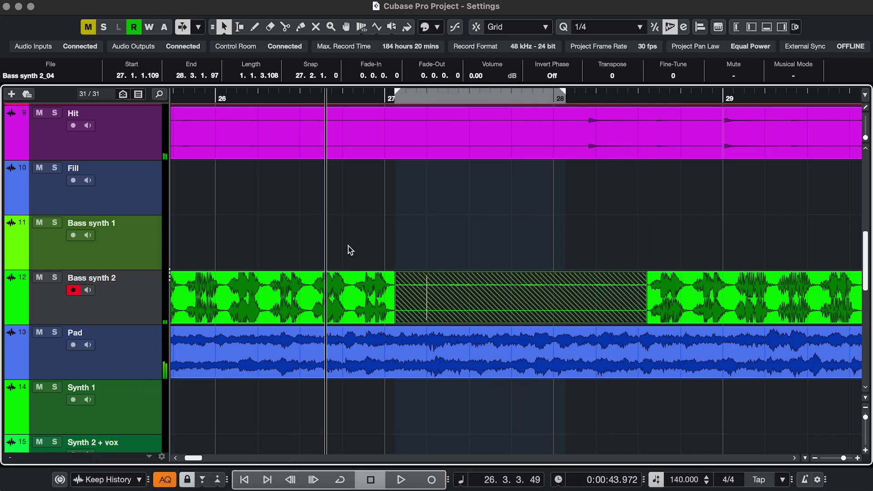
key("space")
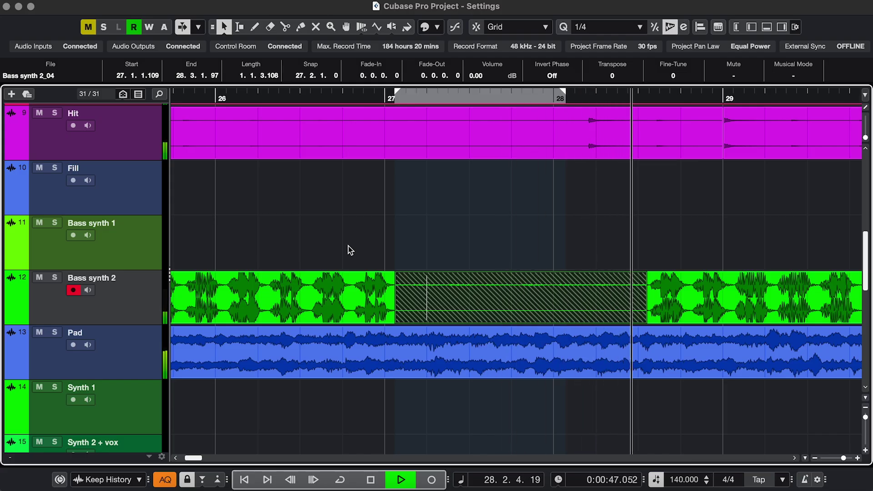
key("space")
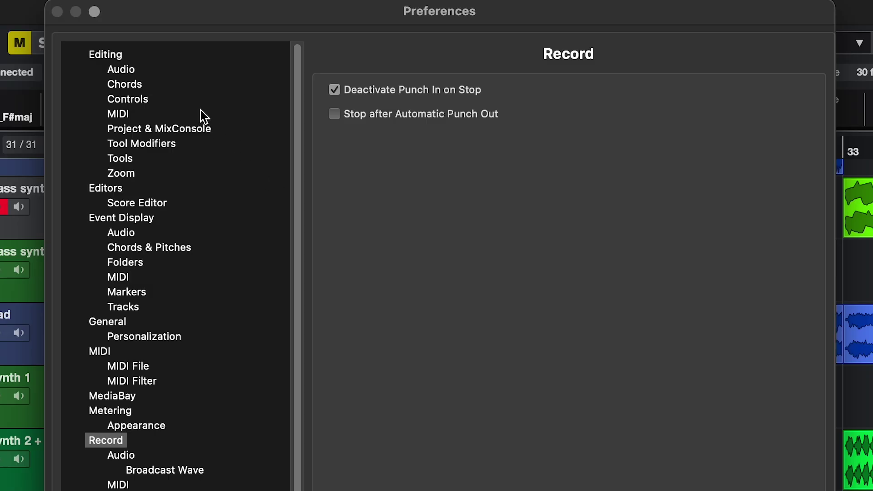
Tick 'Use Up/Down Navigation Commands for Selecting Tracks only' and step between Bass synth and Synth tracks with the arrow keys.
left_click(108, 55)
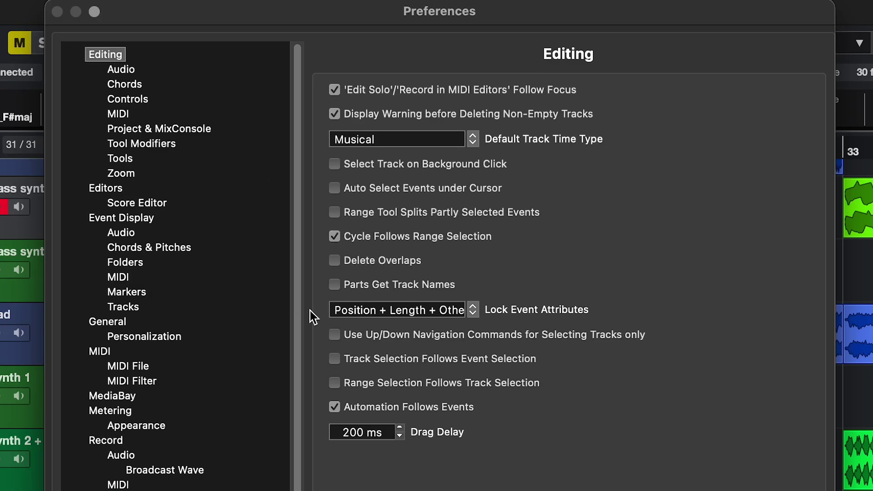
left_click(335, 337)
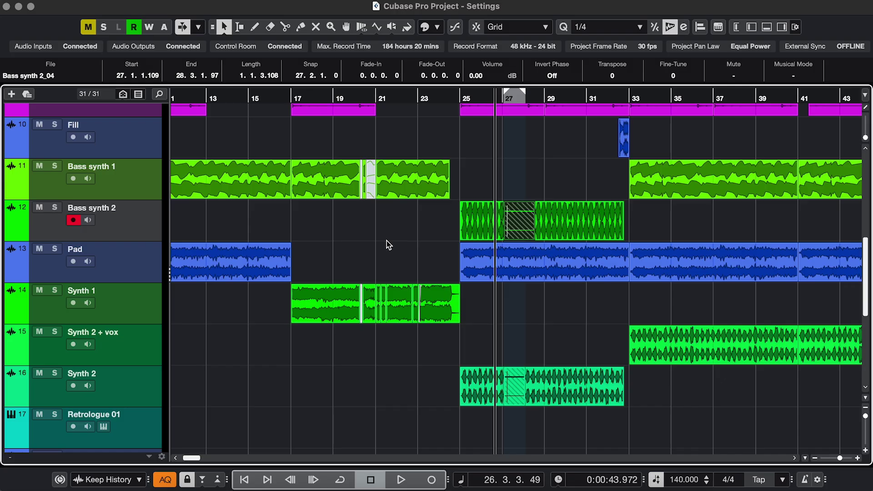
key("Down")
key("Down")
key("Down")
key("Down")
key("Down")
key("Down")
key("Down")
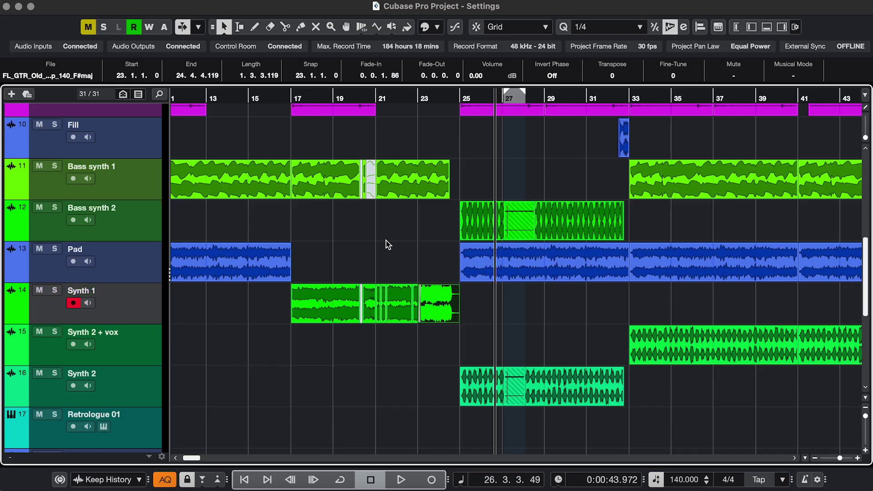
key("Up")
key("Up")
key("Up")
key("Up")
key("Up")
key("Up")
key("Up")
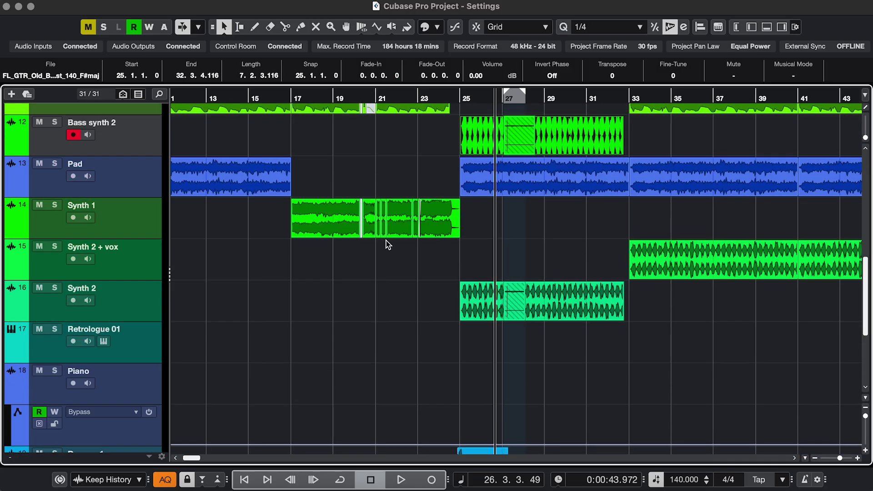
key("Up")
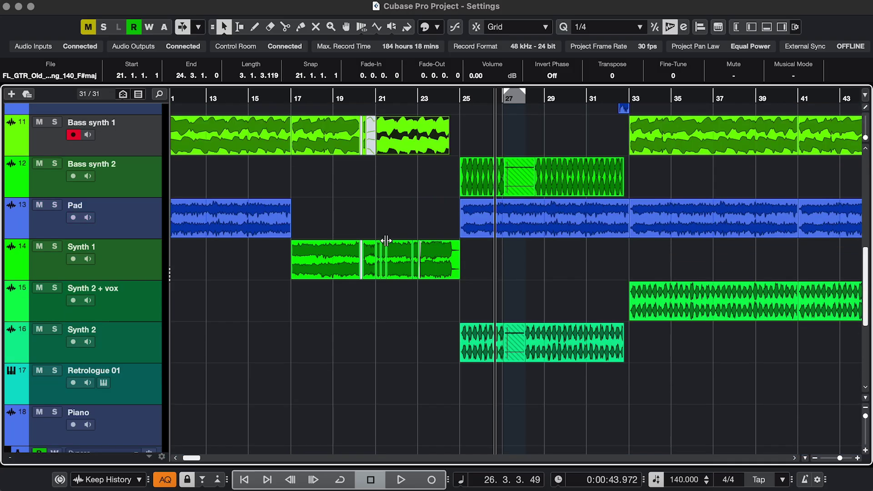
key("Down")
key("Down")
key("Down")
key("Down")
key("Down")
key("Down")
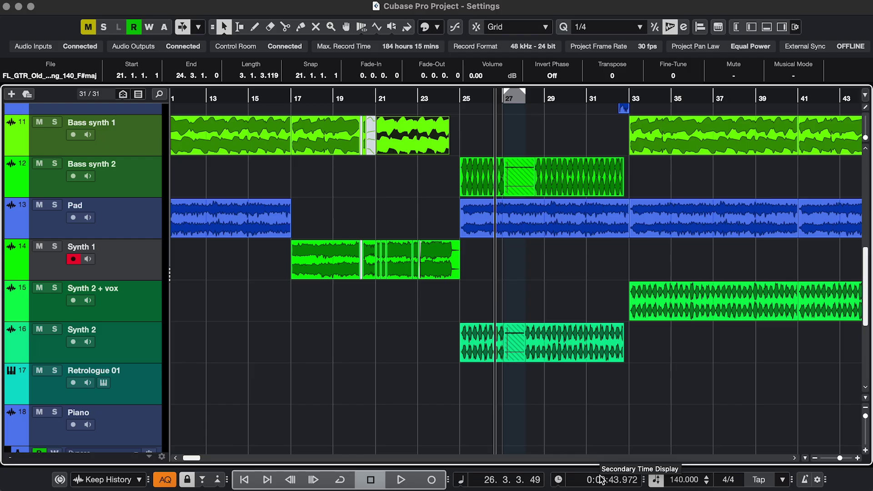
key("Up")
key("Up")
key("Up")
key("Up")
key("Up")
key("Up")
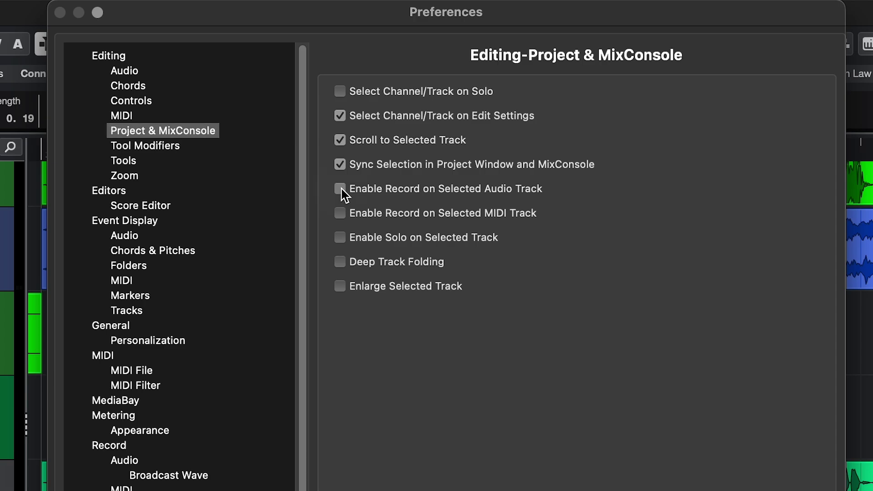
Tick Enable Record on Selected MIDI Track, then select tracks 15 LL and 16 RR to arm them.
left_click(340, 213)
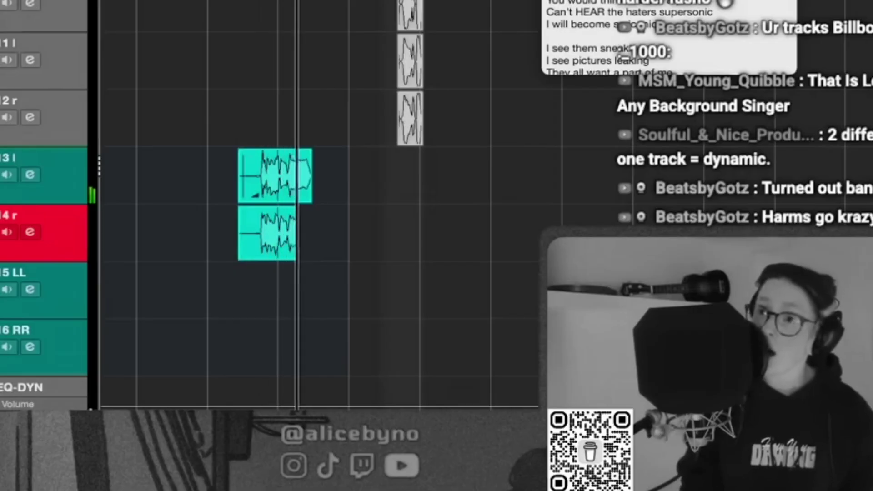
left_click(46, 300)
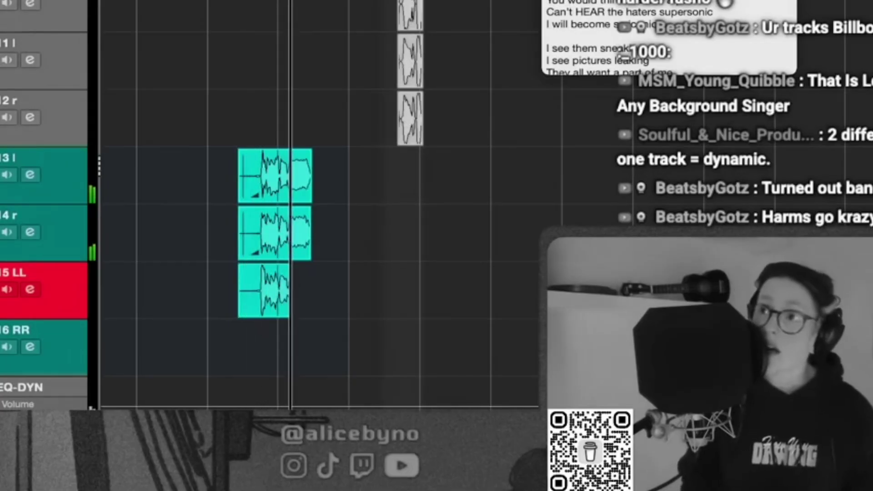
left_click(46, 345)
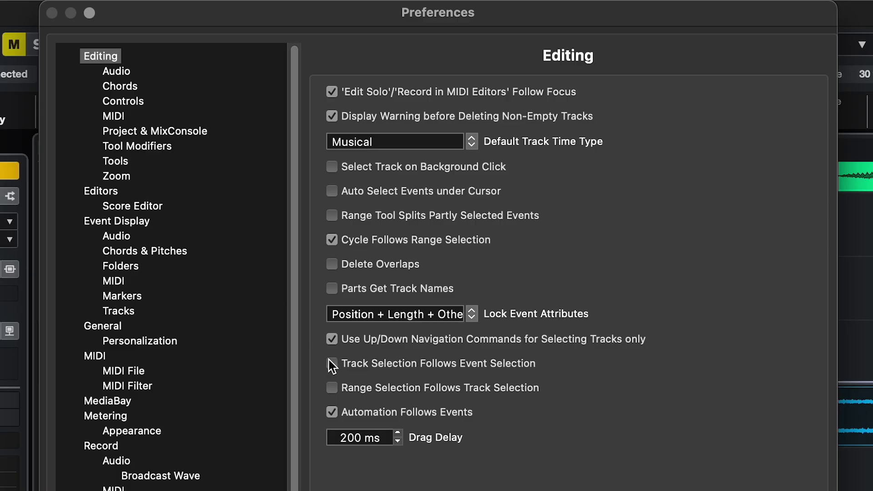
Tick Track Selection Follows Event Selection, trim Downer 1's start, and lower Riser perc to -9.72.
left_click(332, 364)
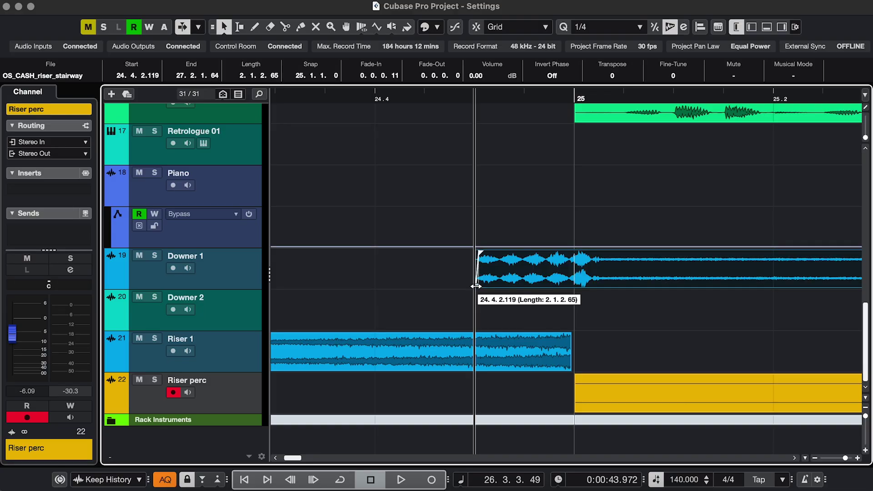
left_click_drag(478, 285, 498, 285)
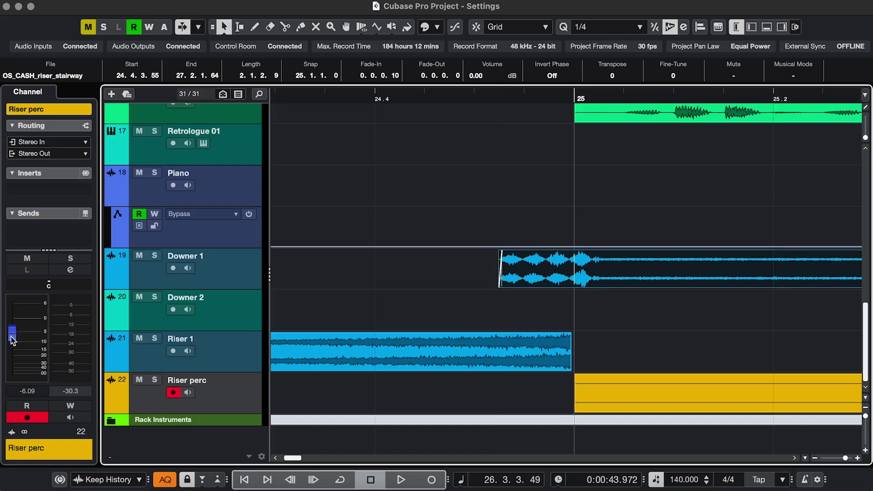
left_click_drag(12, 334, 12, 345)
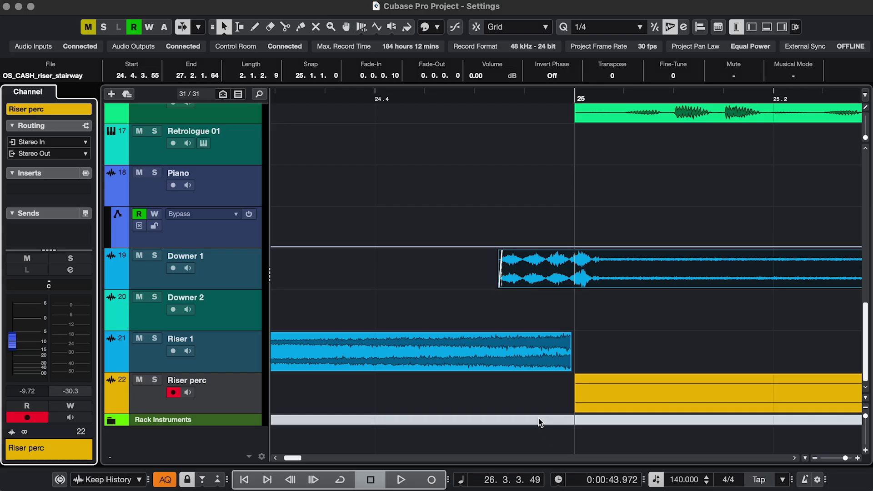
Select the Riser 1 and Downer 1 events so their tracks get selected, adjusting Downer 1's start.
left_click(699, 315)
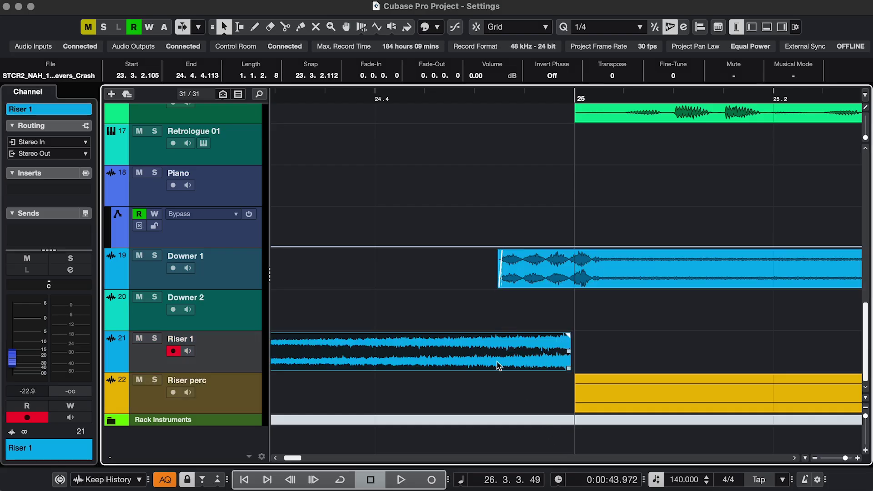
left_click(529, 278)
left_click_drag(502, 253, 507, 289)
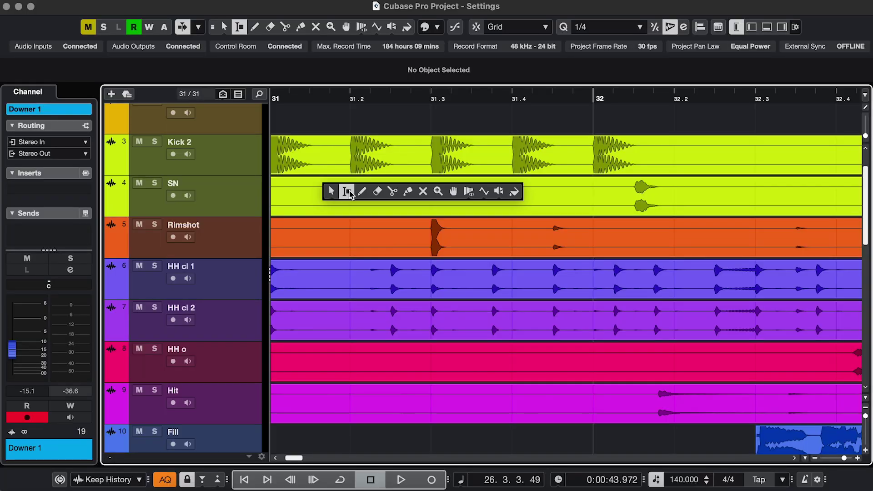
Draw a short range around 31.3 on Kick 2 and select the HH cl 1 track.
left_click(346, 189)
left_click_drag(423, 159, 508, 160)
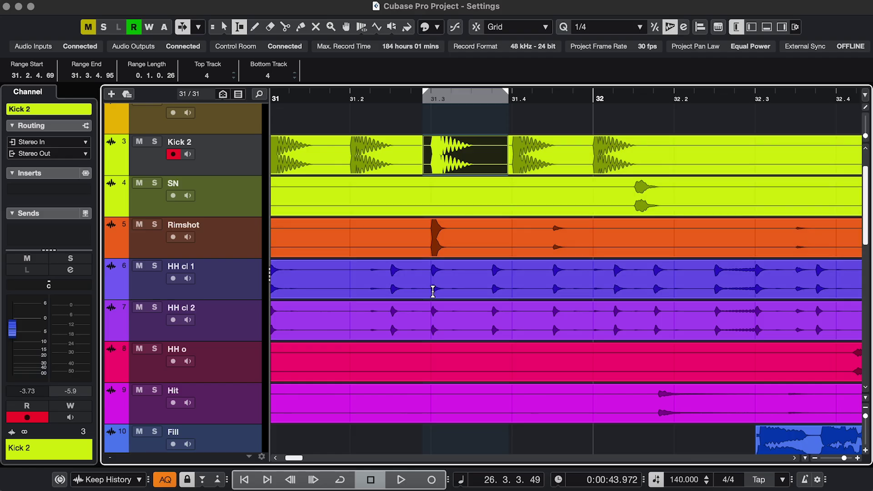
left_click(233, 281)
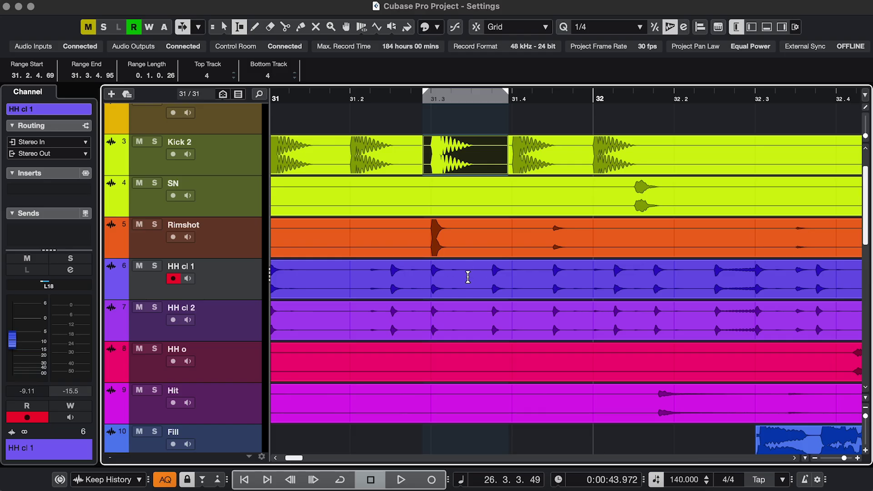
Move the range through Rimshot, SN and HH cl 1, extending it to HH cl 2.
left_click(242, 248)
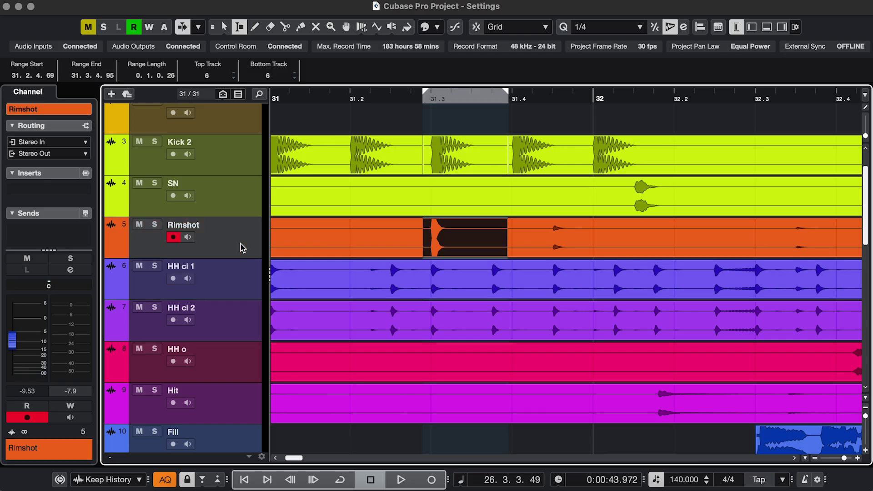
left_click(226, 206)
left_click(221, 280)
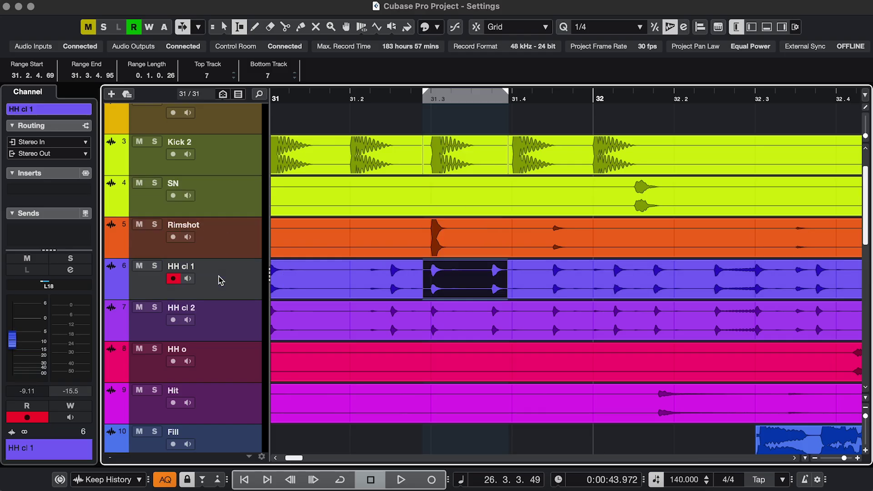
left_click(219, 321, "shift")
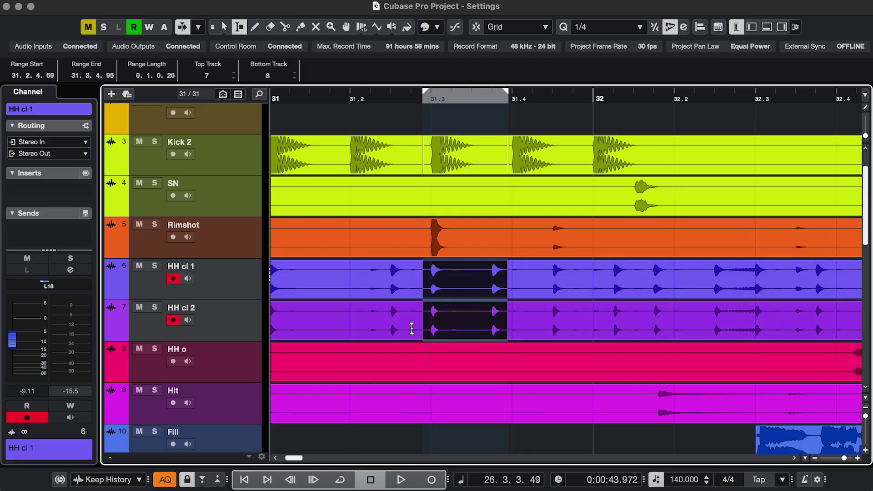
key("1")
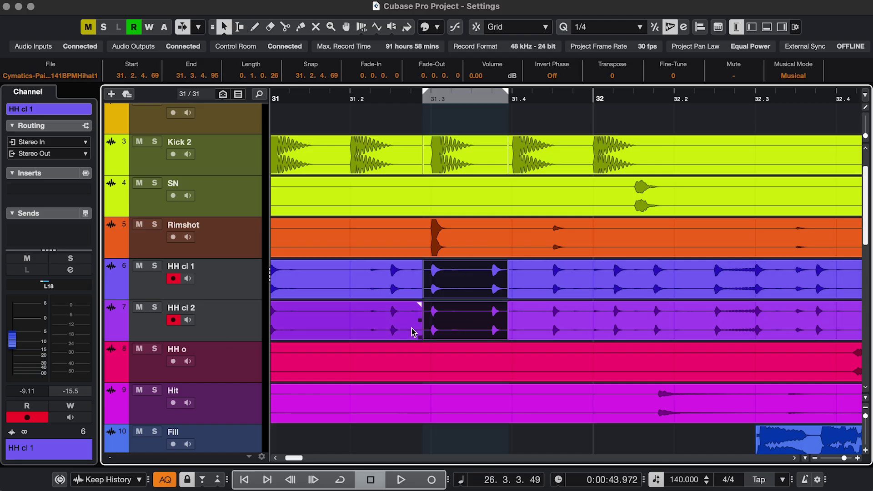